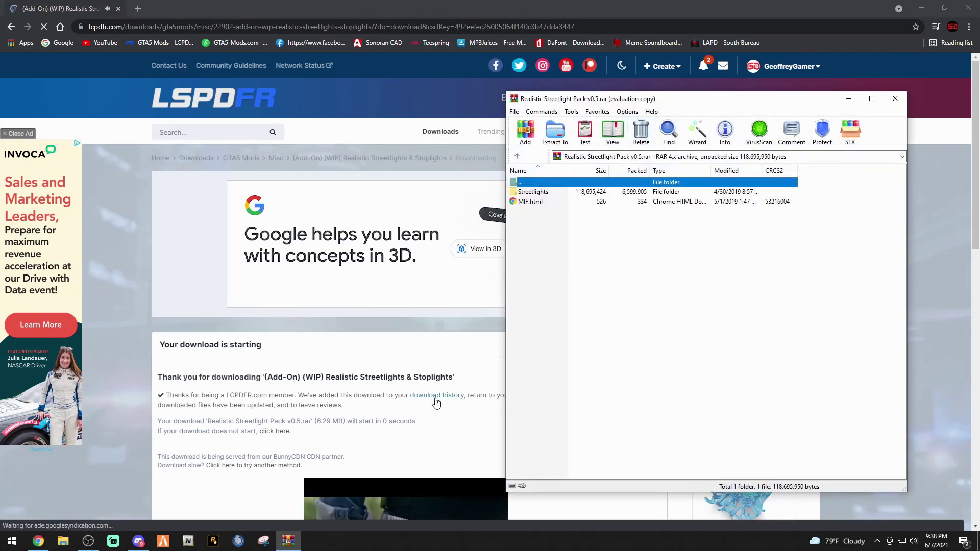
Minimize the Realistic Streetlight Pack archive and close the browser to clear the desktop
{"action": "left_click", "coordinate": [759, 299]}
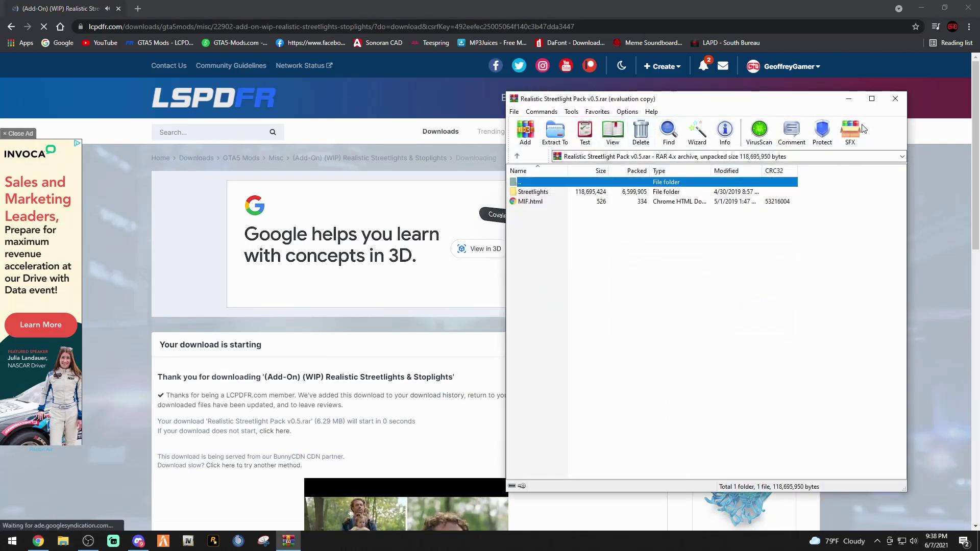
{"action": "left_click", "coordinate": [849, 100]}
{"action": "left_click", "coordinate": [969, 6]}
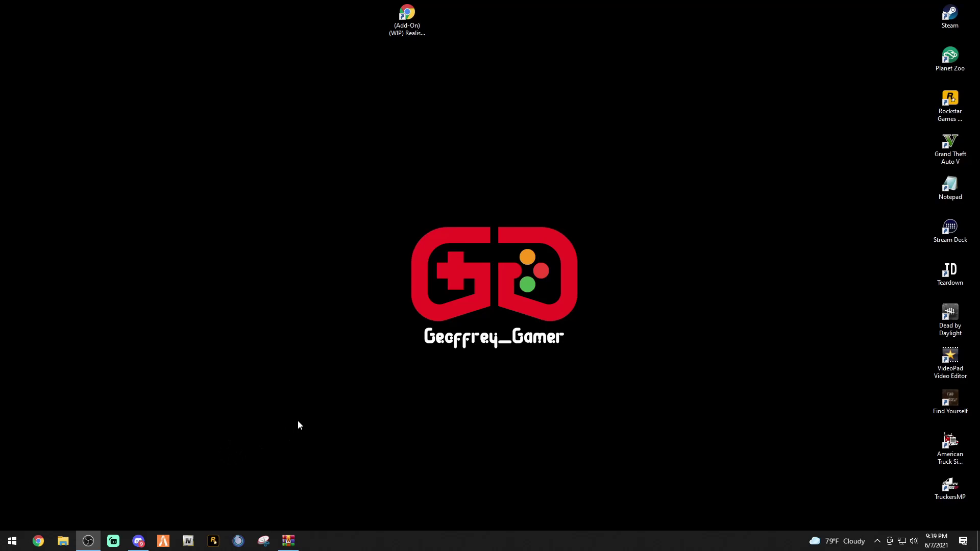
Launch OpenIV for the Windows version of Grand Theft Auto V and move its window aside
{"action": "left_click", "coordinate": [188, 541]}
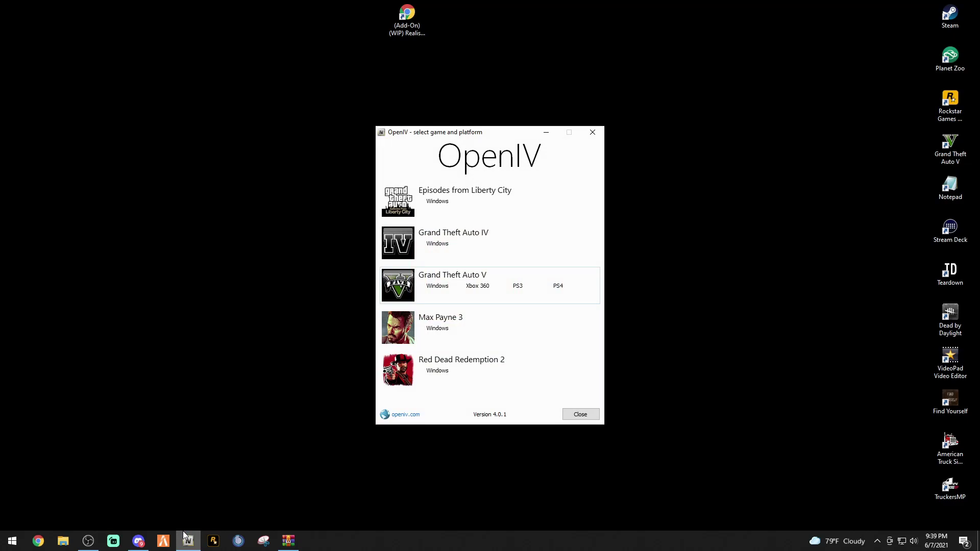
{"action": "left_click", "coordinate": [437, 287]}
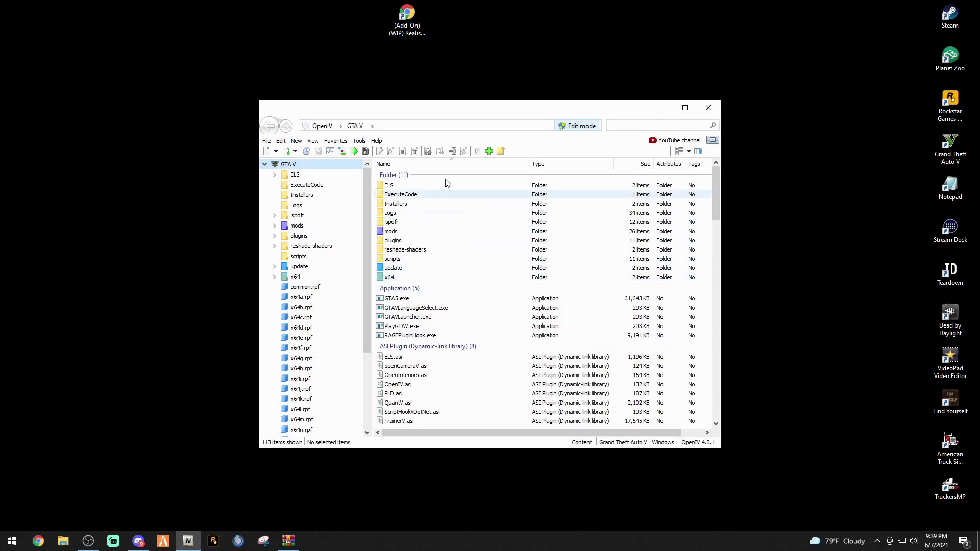
{"action": "left_click_drag", "start_coordinate": [521, 108], "coordinate": [299, 105]}
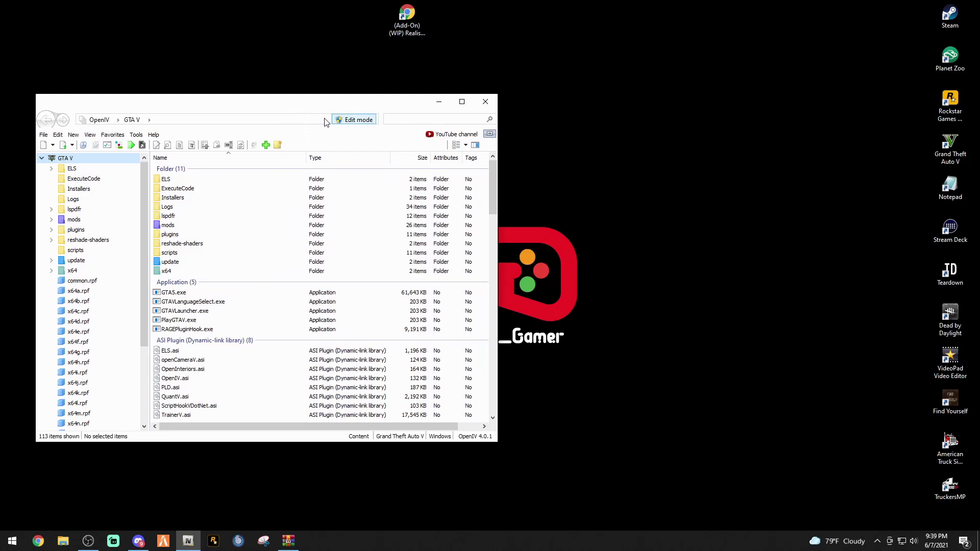
Set OpenIV's default work mode to Edit in the options
{"action": "left_click", "coordinate": [136, 135]}
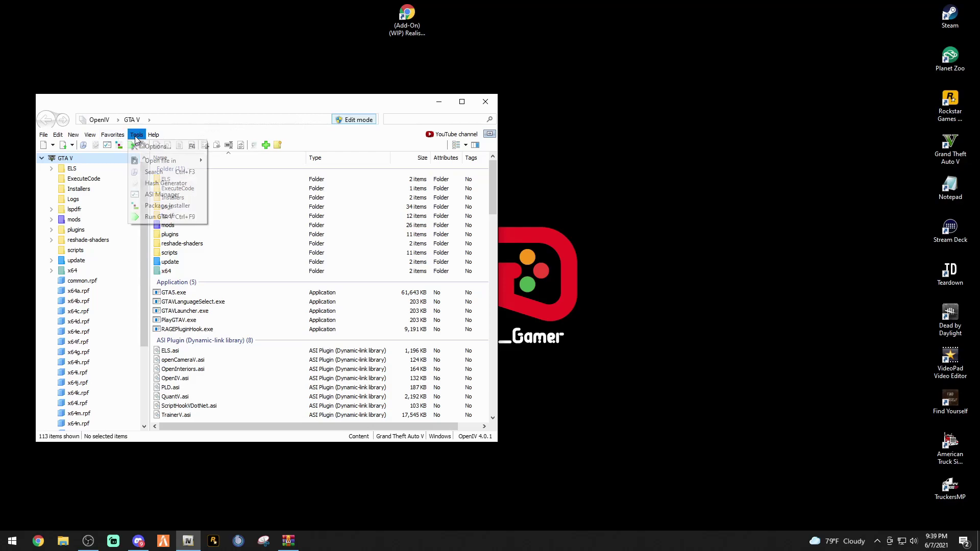
{"action": "left_click", "coordinate": [151, 147]}
{"action": "left_click", "coordinate": [170, 214]}
{"action": "left_click", "coordinate": [172, 226]}
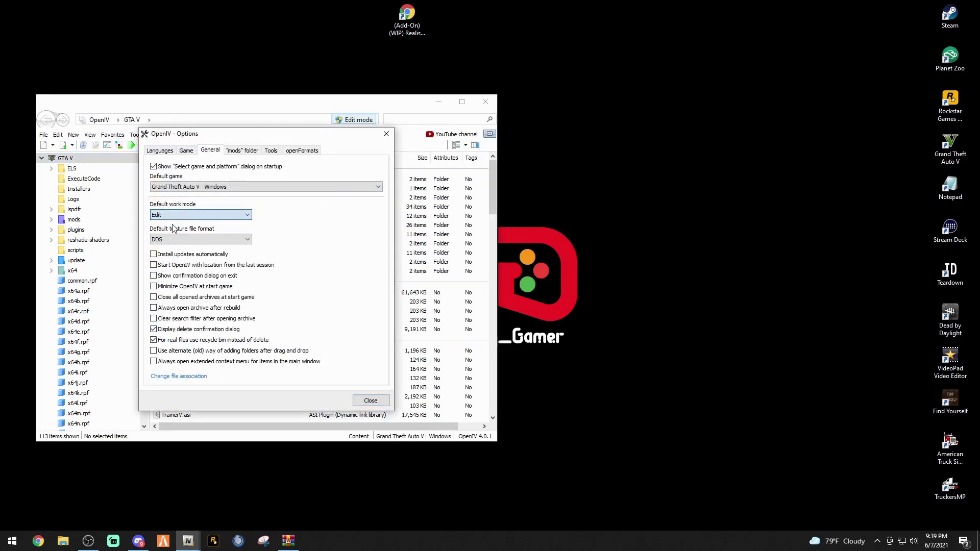
{"action": "left_click", "coordinate": [367, 401]}
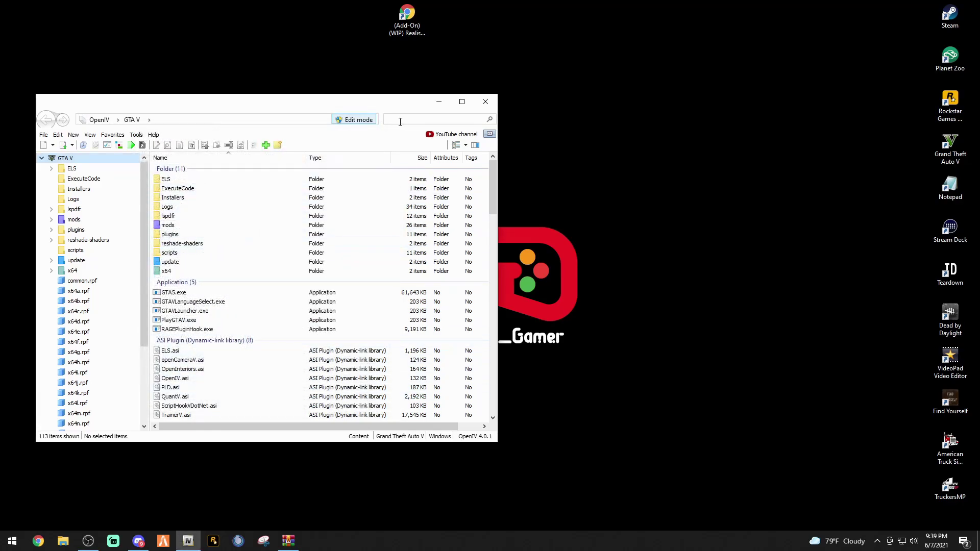
Place the Realistic Streetlight Pack archive beside OpenIV and inspect the contents of its Streetlights folder
{"action": "left_click_drag", "start_coordinate": [294, 108], "coordinate": [274, 112]}
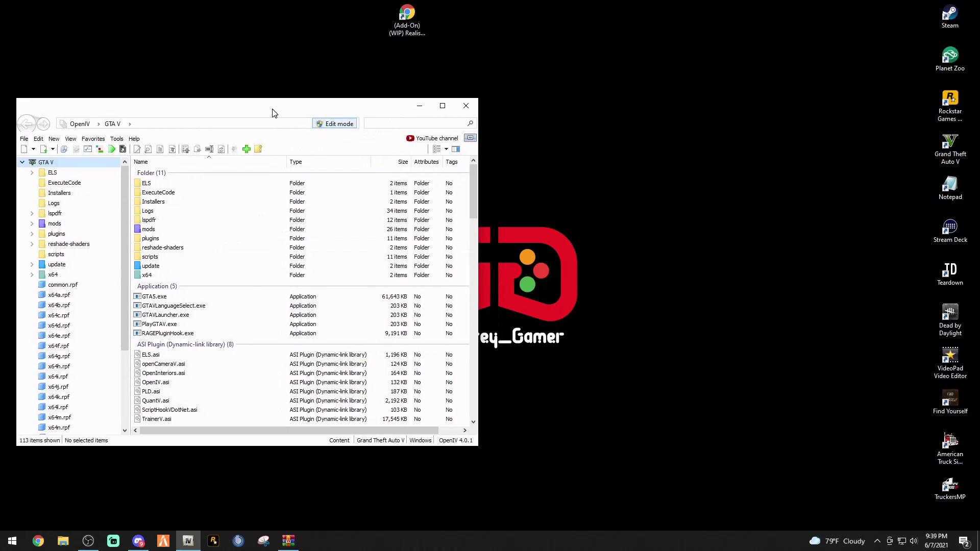
{"action": "left_click", "coordinate": [286, 543]}
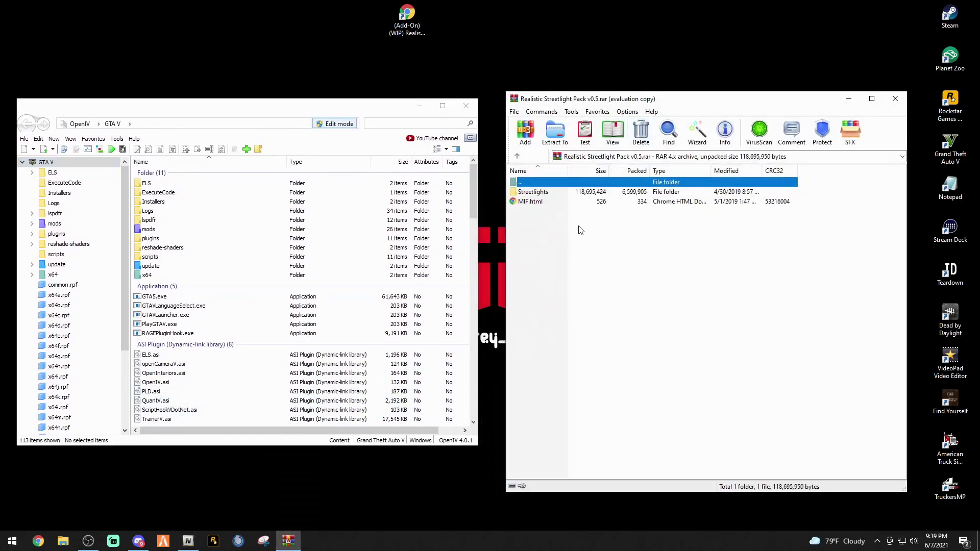
{"action": "left_click_drag", "start_coordinate": [702, 100], "coordinate": [689, 91]}
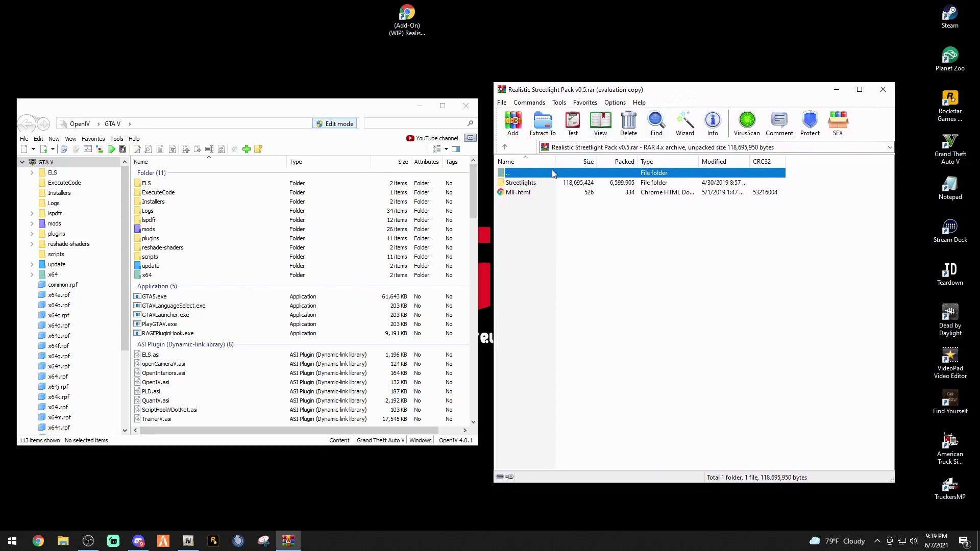
{"action": "double_click", "coordinate": [521, 182]}
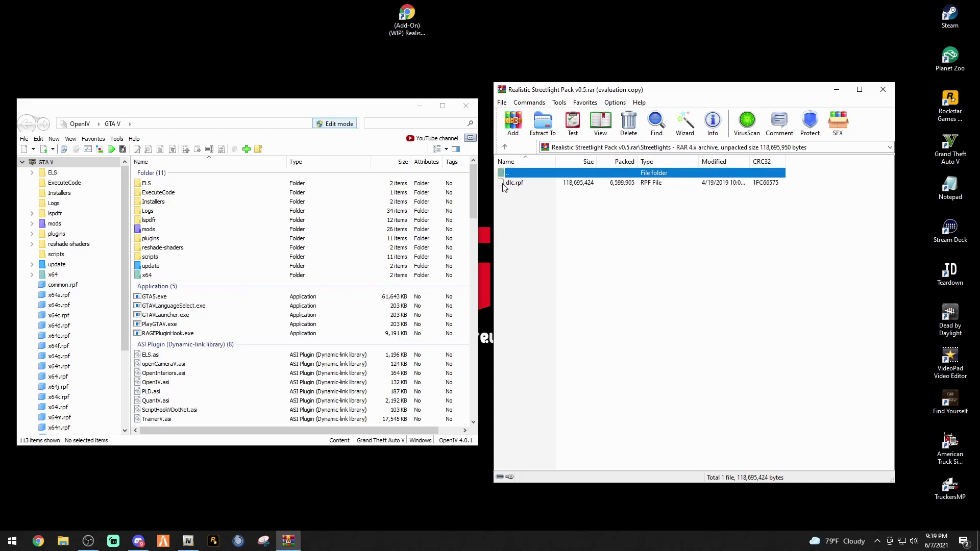
{"action": "left_click", "coordinate": [504, 147]}
Open MIF.html from the archive in Google Chrome, read its installation instructions, and minimize the browser
{"action": "left_click", "coordinate": [526, 194]}
{"action": "double_click", "coordinate": [526, 194]}
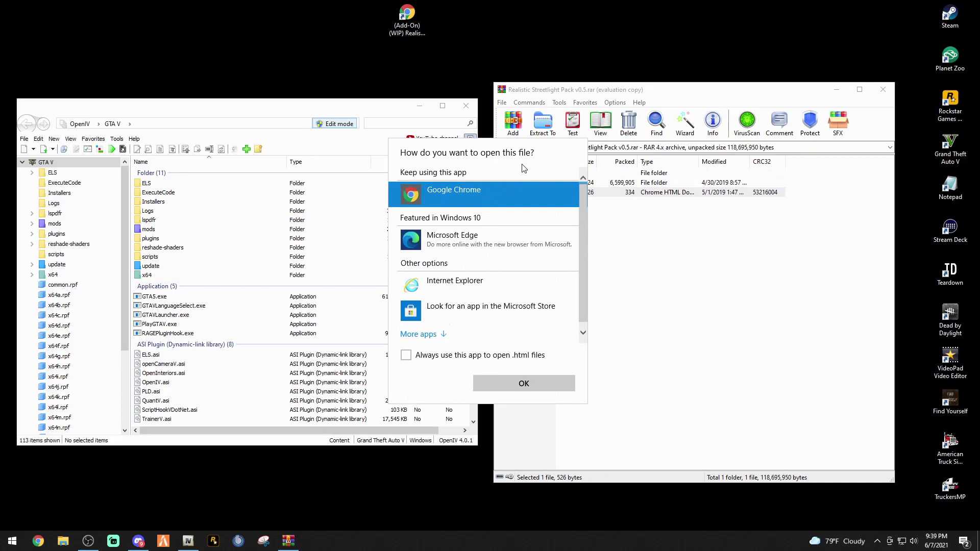
{"action": "left_click", "coordinate": [517, 385]}
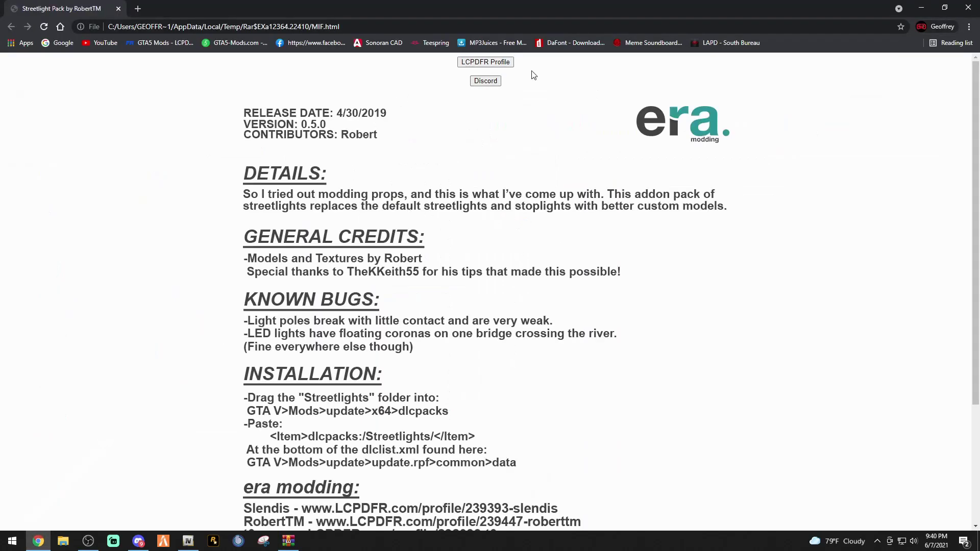
{"action": "left_click", "coordinate": [922, 12]}
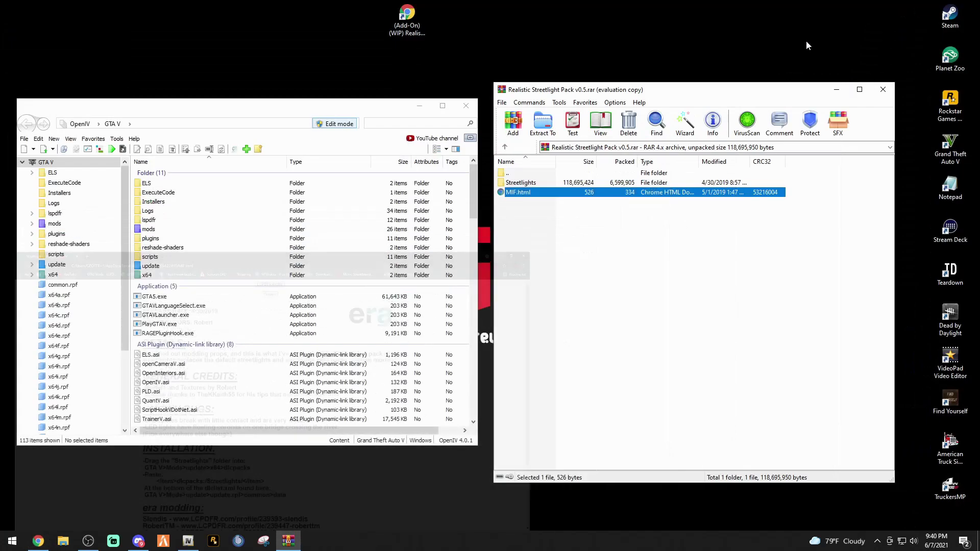
{"action": "double_click", "coordinate": [523, 195]}
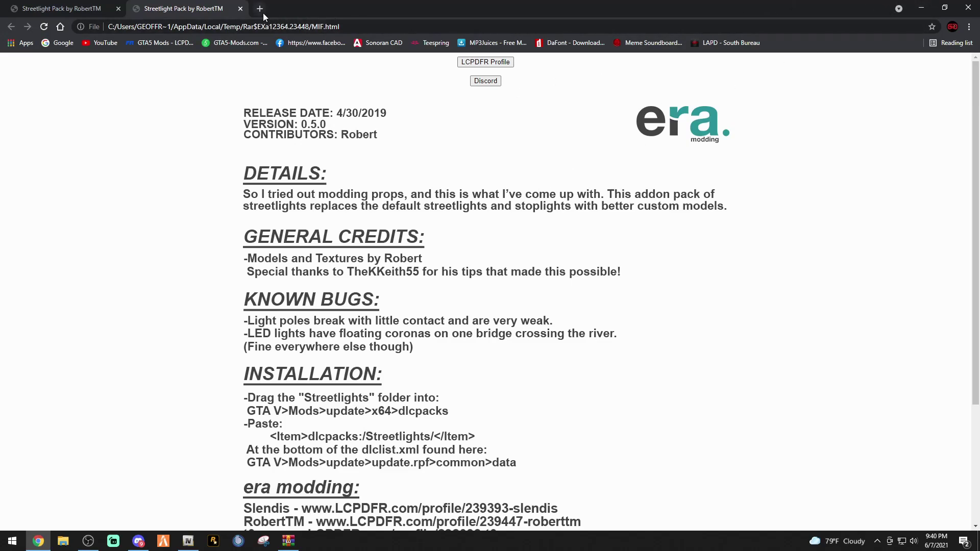
{"action": "left_click", "coordinate": [240, 9]}
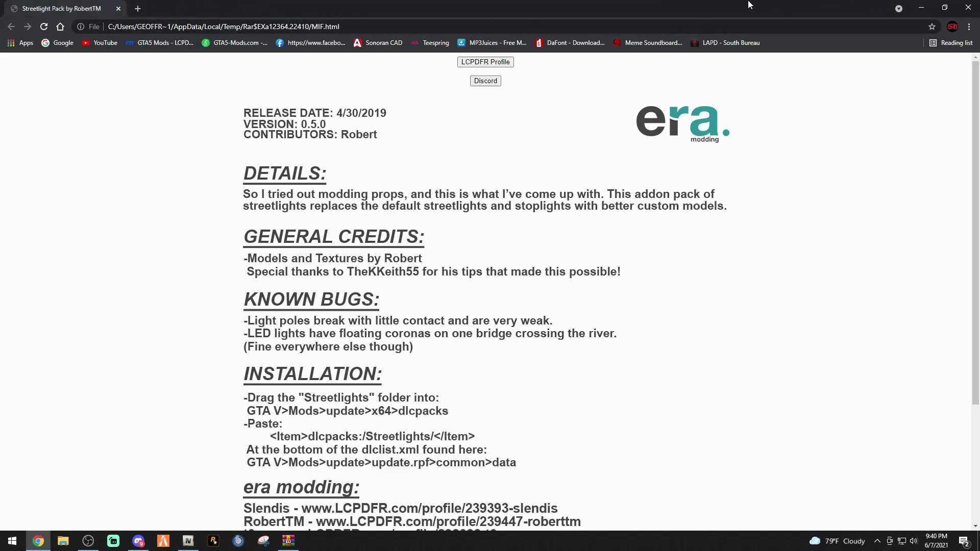
{"action": "left_click", "coordinate": [921, 8]}
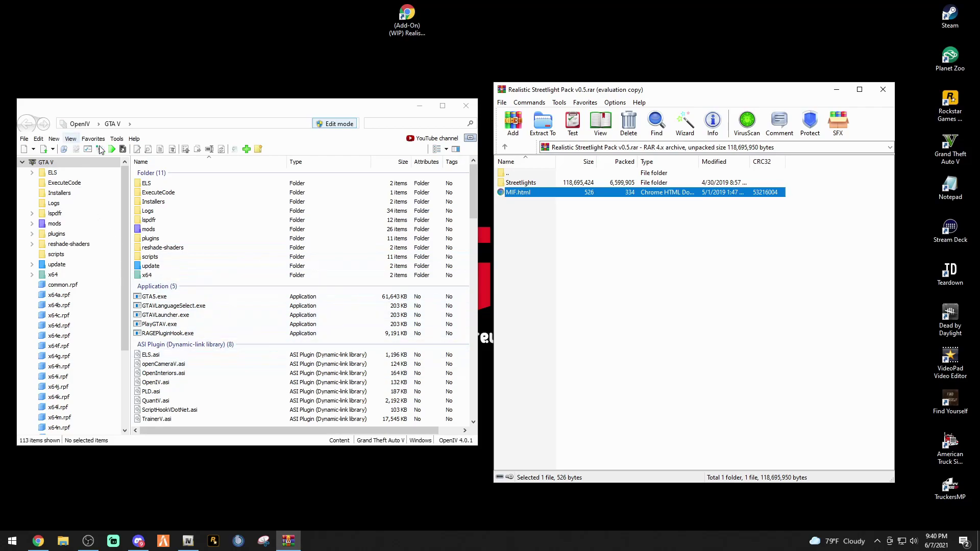
Open the dlcpacks folder under mods, update, x64 in OpenIV
{"action": "left_click", "coordinate": [55, 226]}
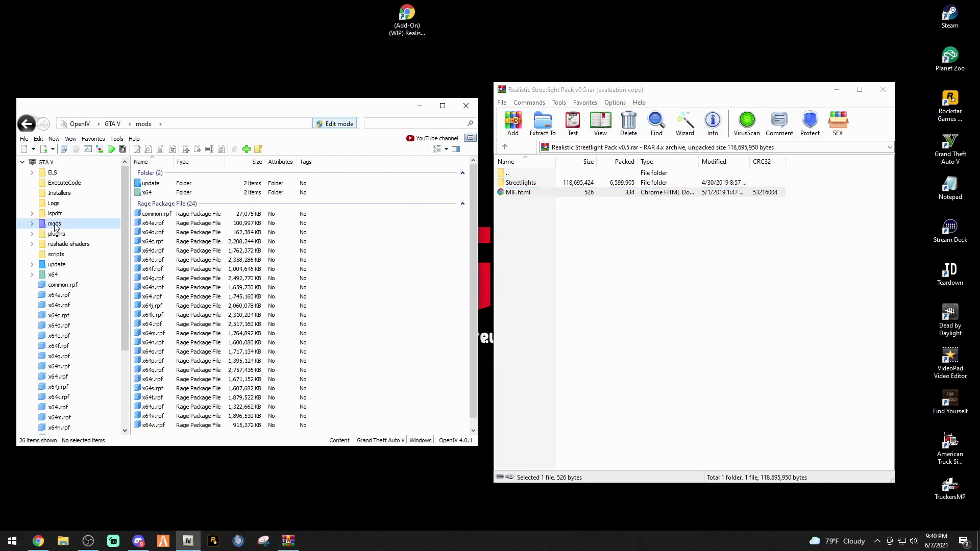
{"action": "left_click", "coordinate": [160, 185]}
{"action": "double_click", "coordinate": [160, 185]}
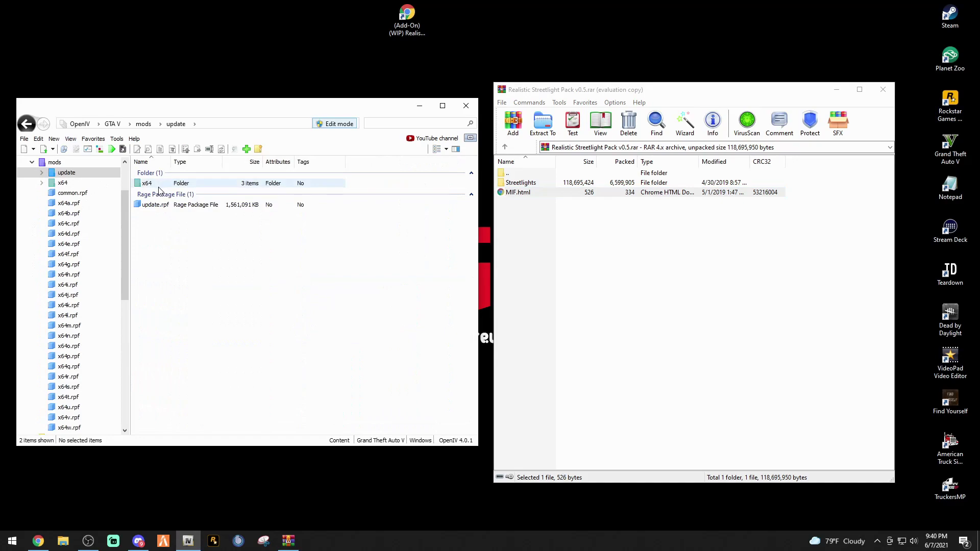
{"action": "double_click", "coordinate": [155, 185]}
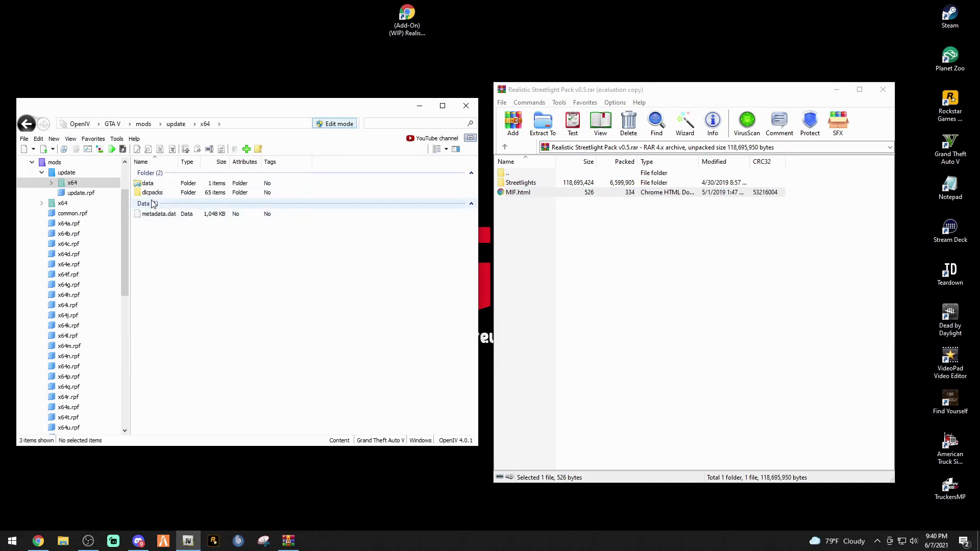
{"action": "double_click", "coordinate": [154, 194]}
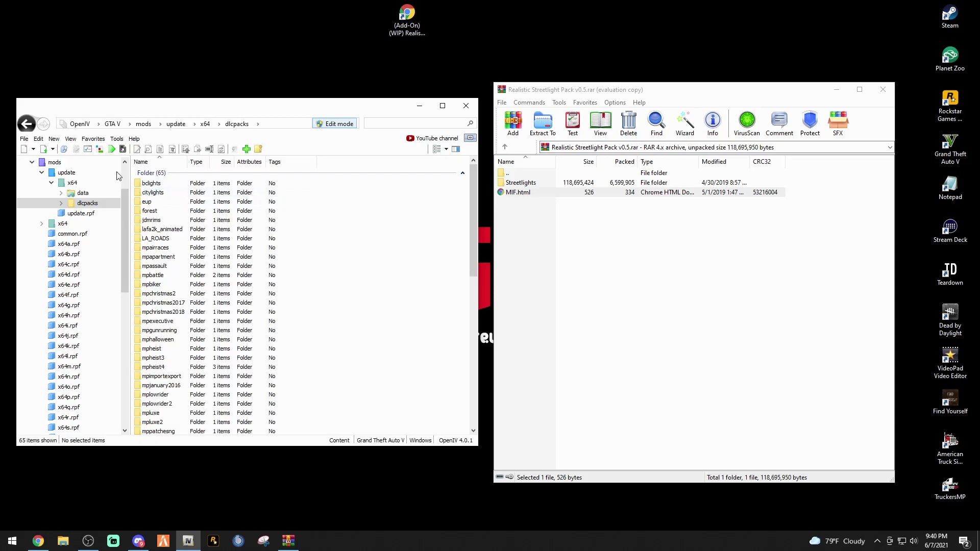
{"action": "left_click", "coordinate": [96, 139]}
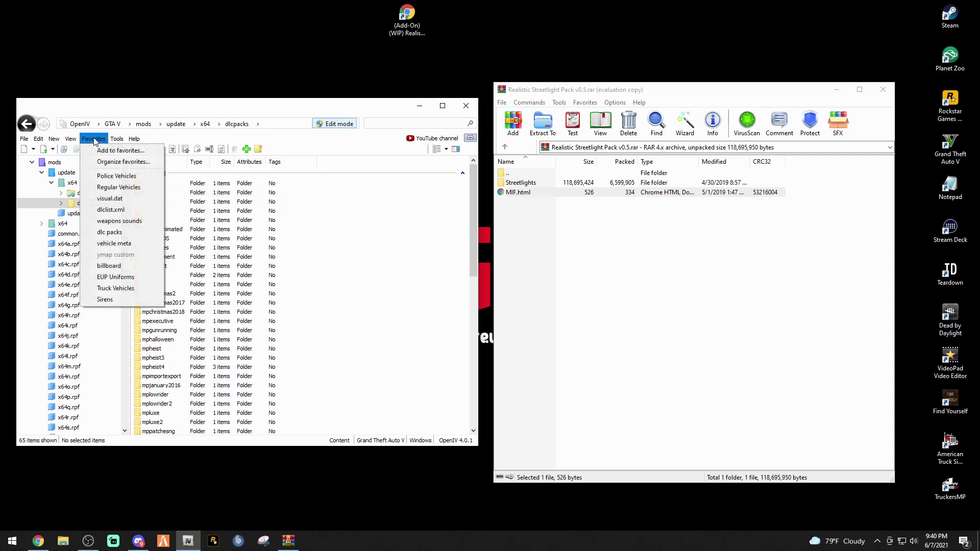
{"action": "left_click", "coordinate": [103, 149]}
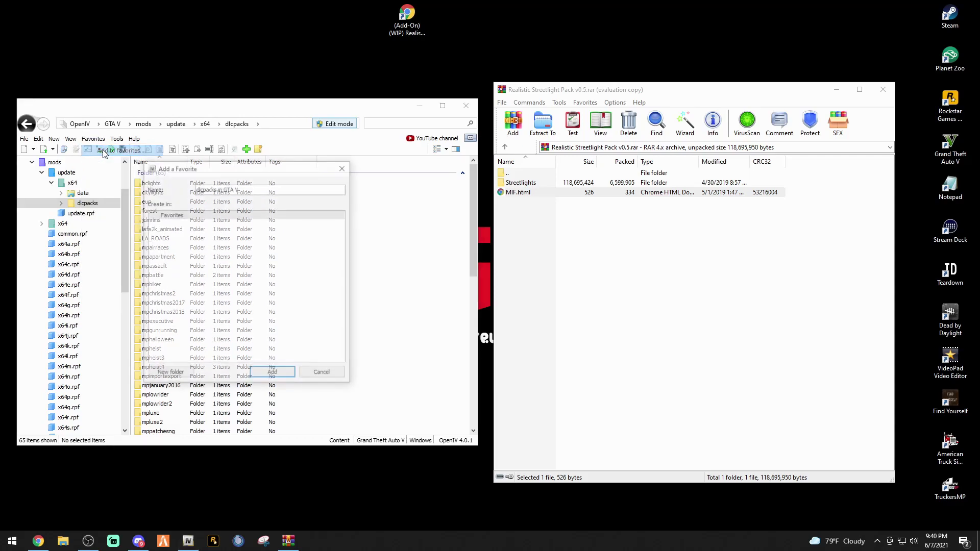
{"action": "left_click", "coordinate": [198, 190]}
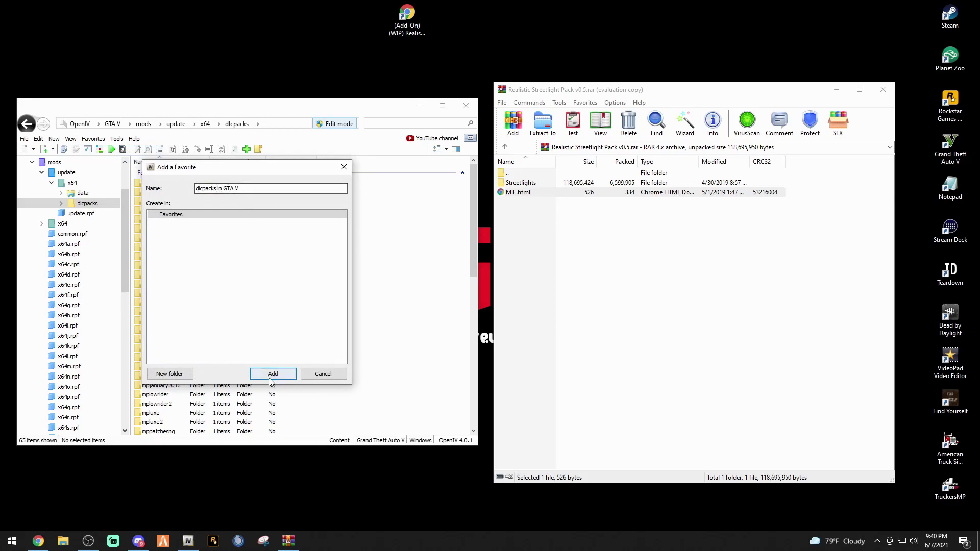
{"action": "left_click", "coordinate": [323, 375]}
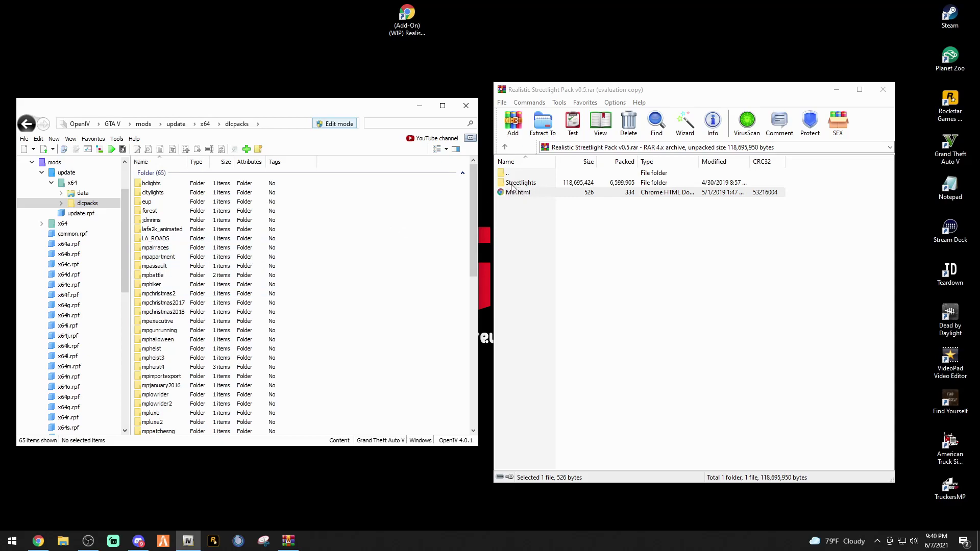
Copy the Streetlights folder from the archive into dlcpacks, check that it is listed there, and close the archive
{"action": "left_click_drag", "start_coordinate": [523, 187], "coordinate": [411, 296]}
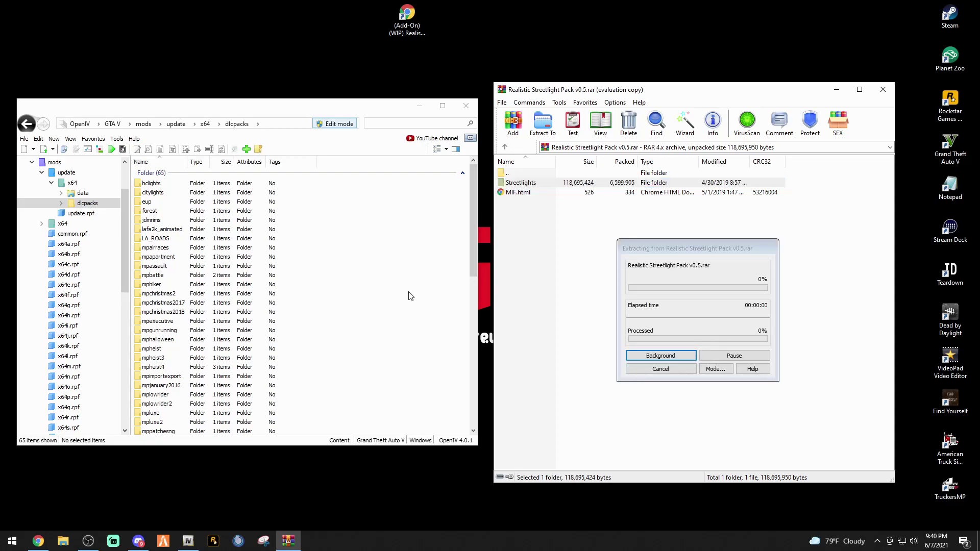
{"action": "scroll", "coordinate": [346, 320], "scroll_direction": "down", "scroll_amount": 13}
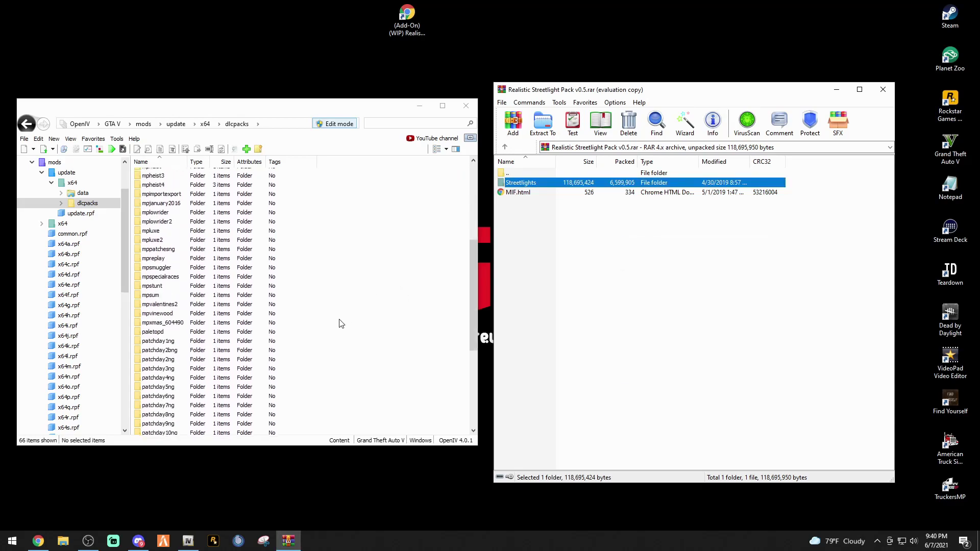
{"action": "left_click", "coordinate": [26, 124]}
{"action": "left_click", "coordinate": [44, 123]}
{"action": "scroll", "coordinate": [193, 361], "scroll_direction": "down", "scroll_amount": 10}
{"action": "scroll", "coordinate": [194, 361], "scroll_direction": "down", "scroll_amount": 5}
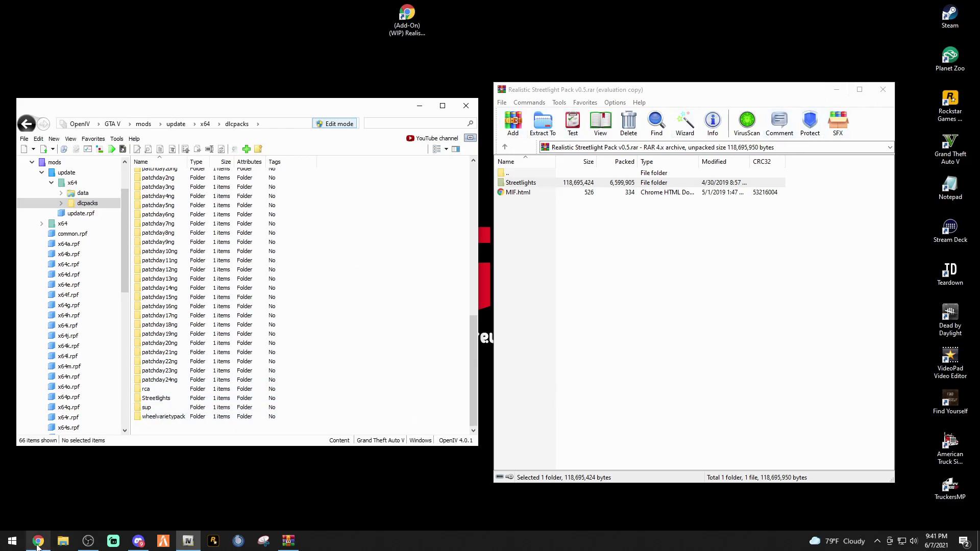
{"action": "mouse_move", "coordinate": [38, 545]}
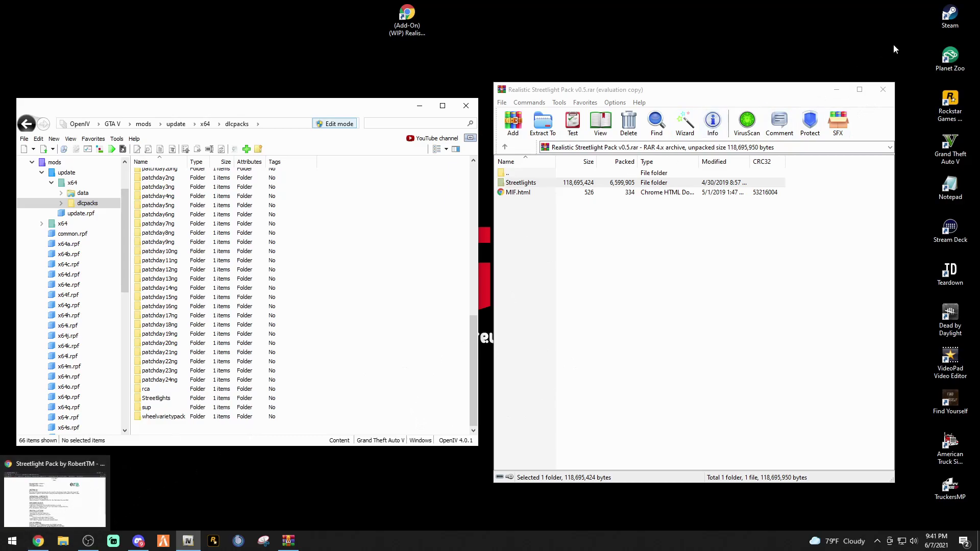
{"action": "left_click", "coordinate": [884, 95]}
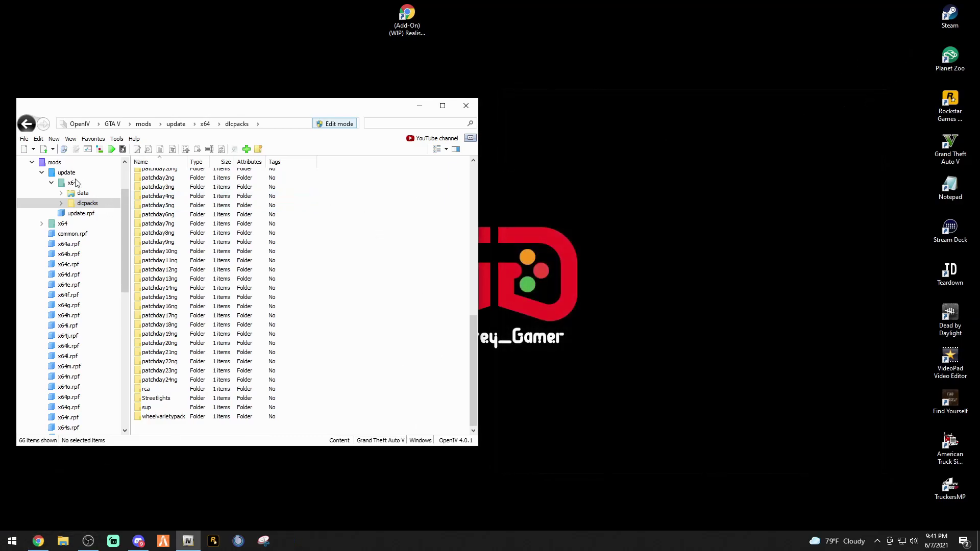
Open the data folder under mods, update, update.rpf, common in OpenIV
{"action": "left_click", "coordinate": [53, 162]}
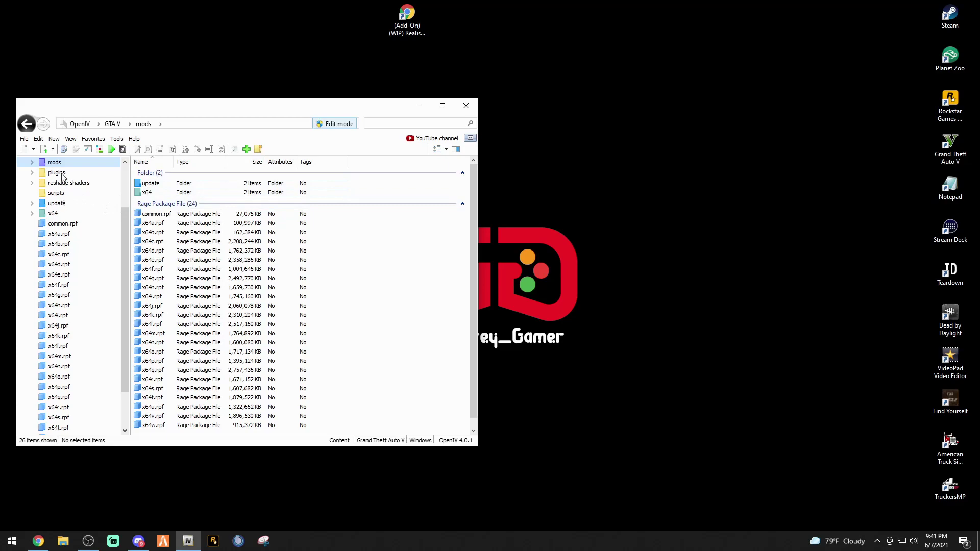
{"action": "double_click", "coordinate": [151, 184]}
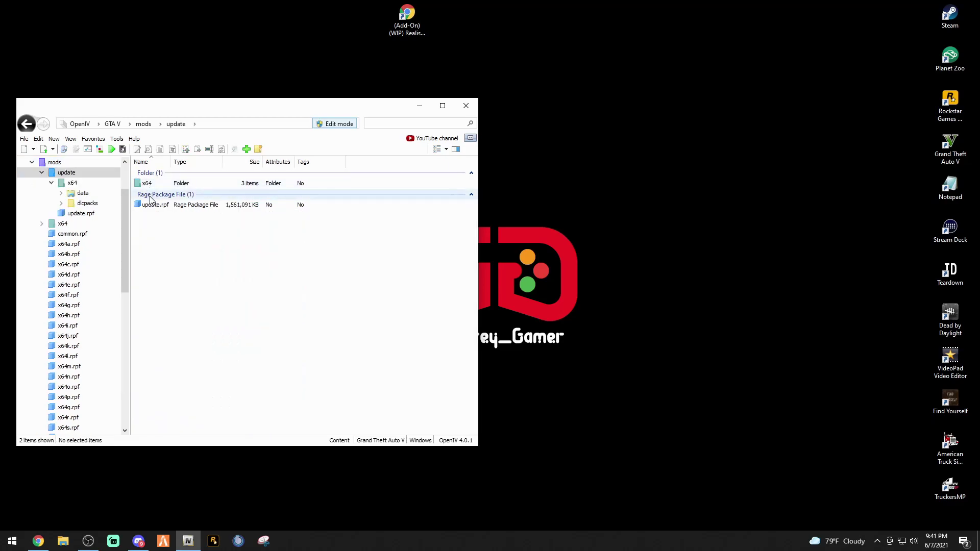
{"action": "double_click", "coordinate": [151, 205]}
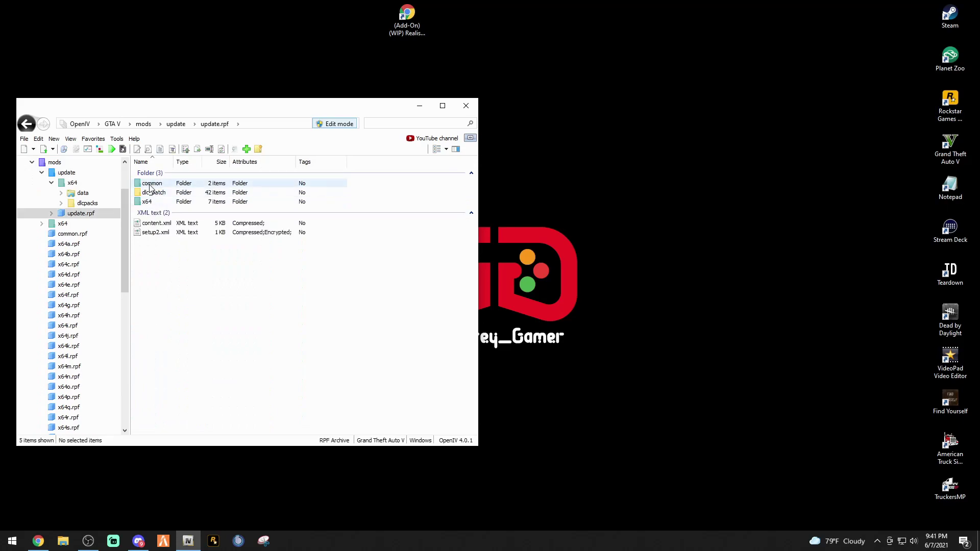
{"action": "double_click", "coordinate": [151, 184]}
{"action": "double_click", "coordinate": [148, 185]}
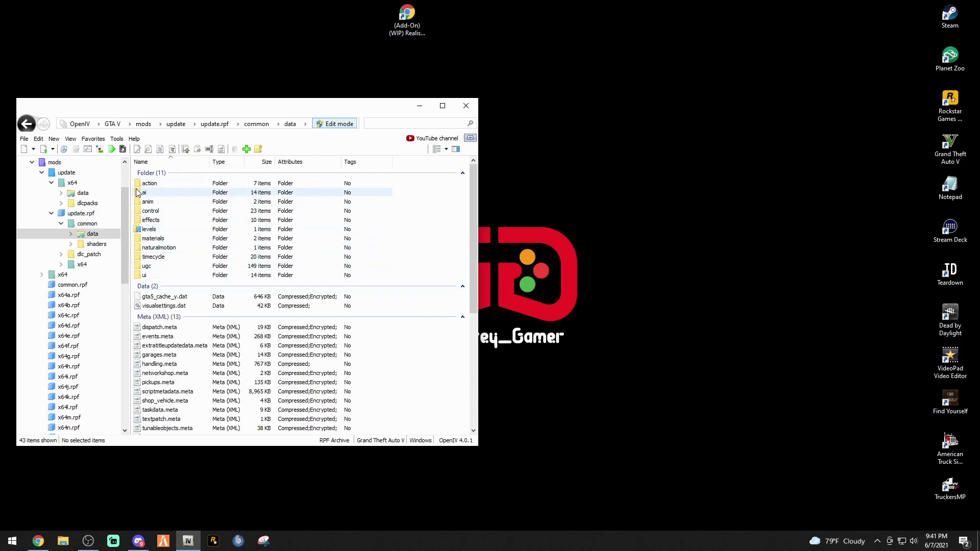
{"action": "left_click", "coordinate": [92, 139]}
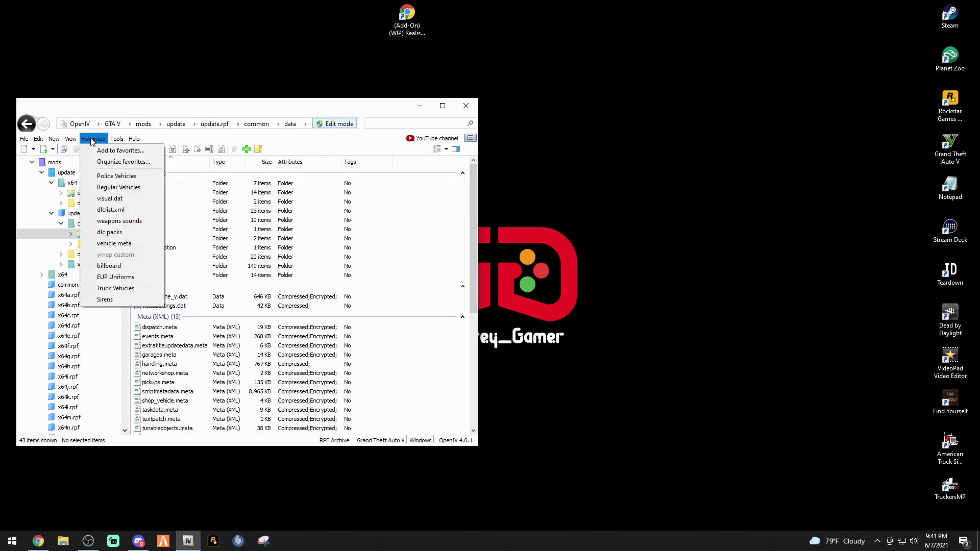
{"action": "left_click", "coordinate": [120, 151]}
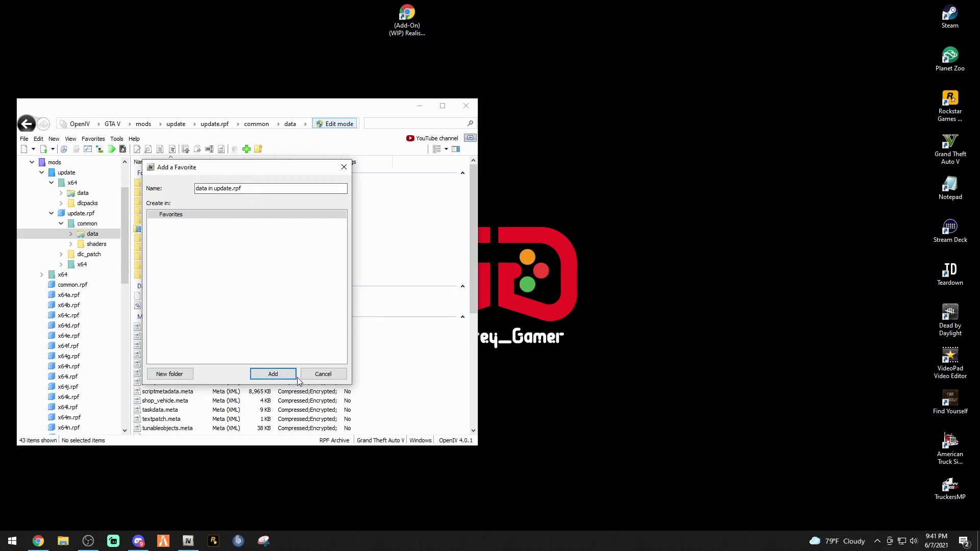
{"action": "left_click", "coordinate": [324, 374]}
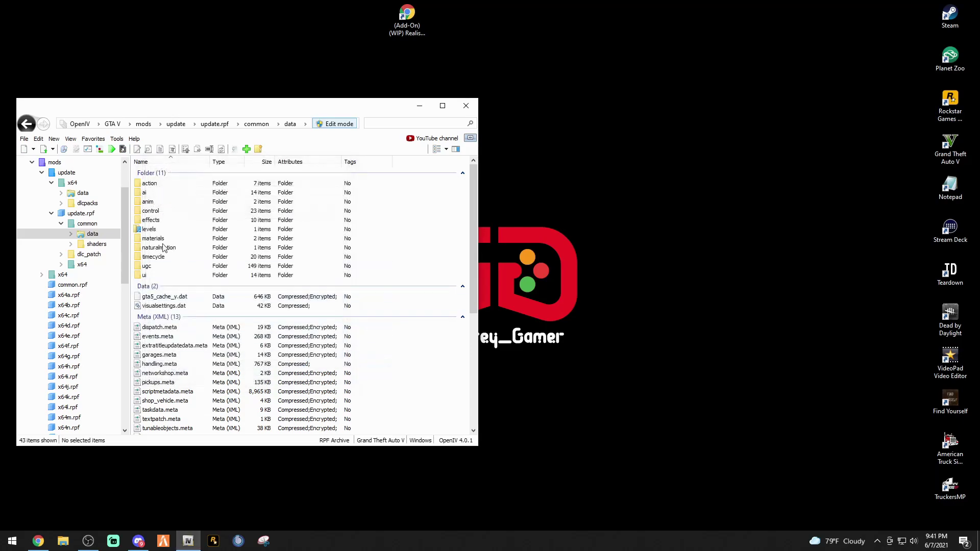
Go to the dlclist.xml favorite location and open dlclist.xml from the data folder for editing
{"action": "left_click", "coordinate": [93, 139]}
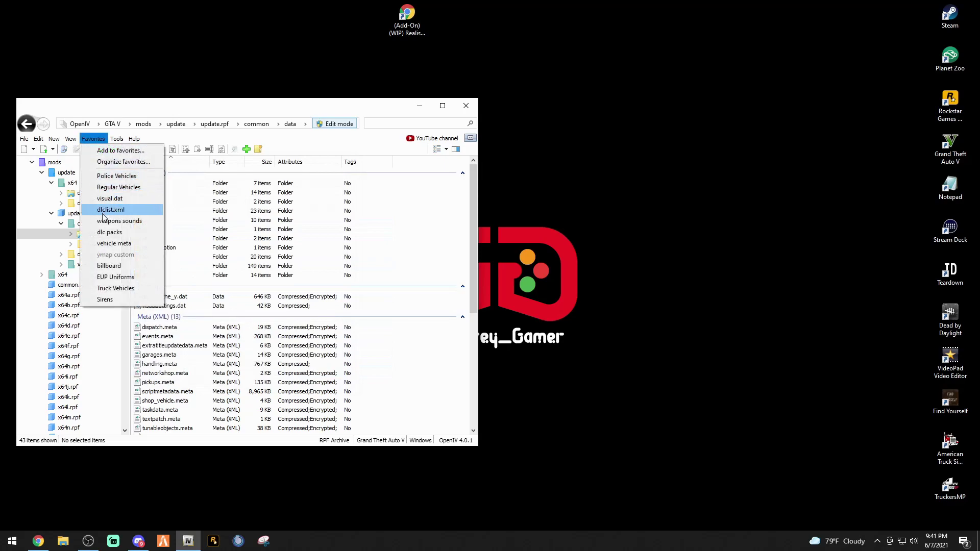
{"action": "left_click", "coordinate": [118, 210]}
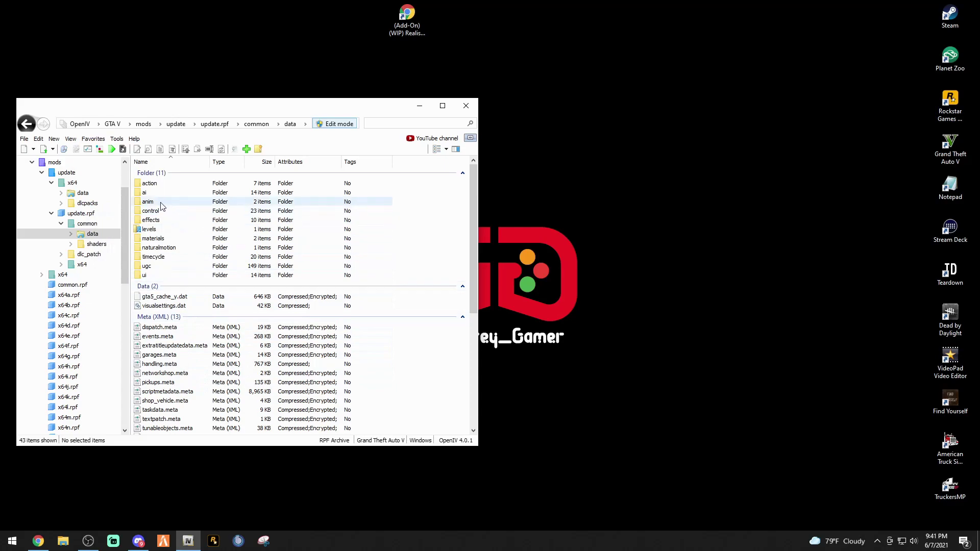
{"action": "scroll", "coordinate": [214, 287], "scroll_direction": "down", "scroll_amount": 3}
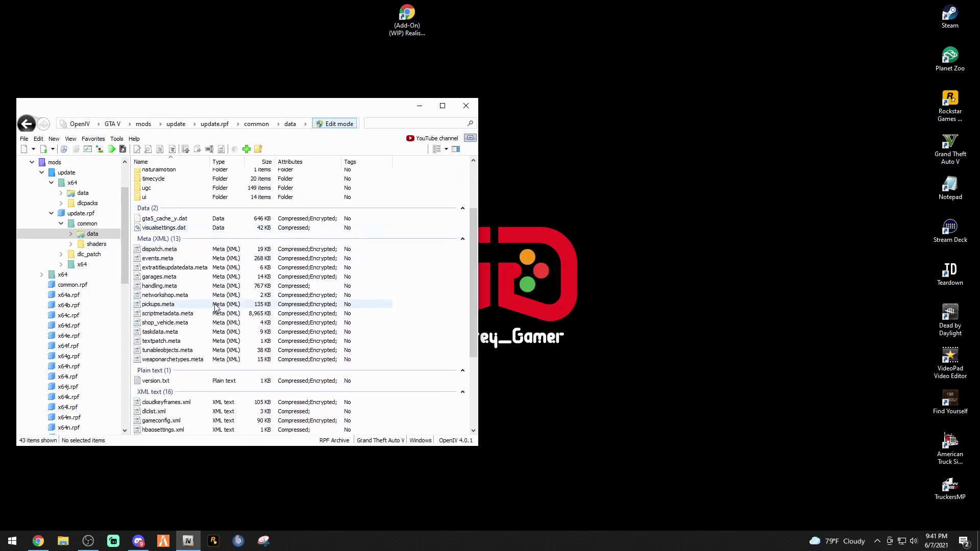
{"action": "scroll", "coordinate": [214, 306], "scroll_direction": "down", "scroll_amount": 2}
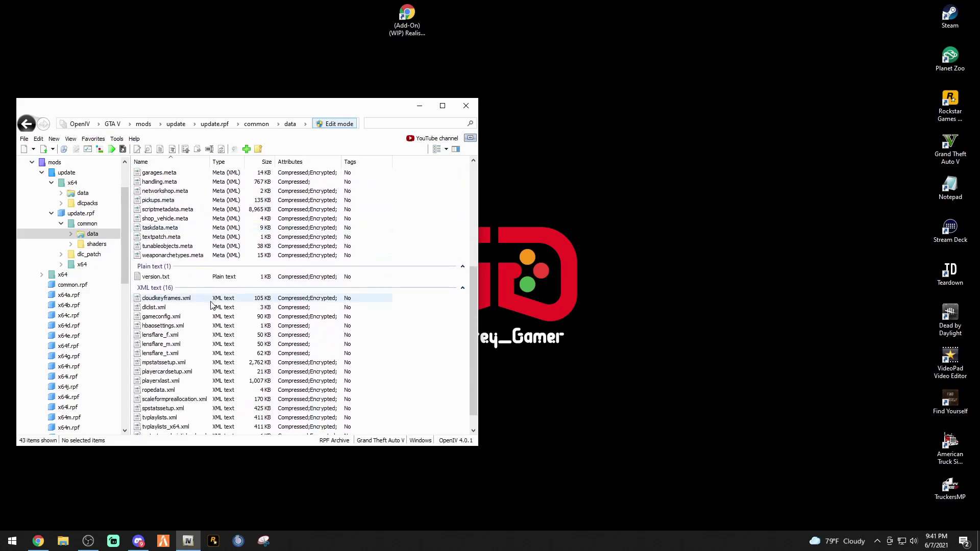
{"action": "scroll", "coordinate": [193, 256], "scroll_direction": "down", "scroll_amount": 1}
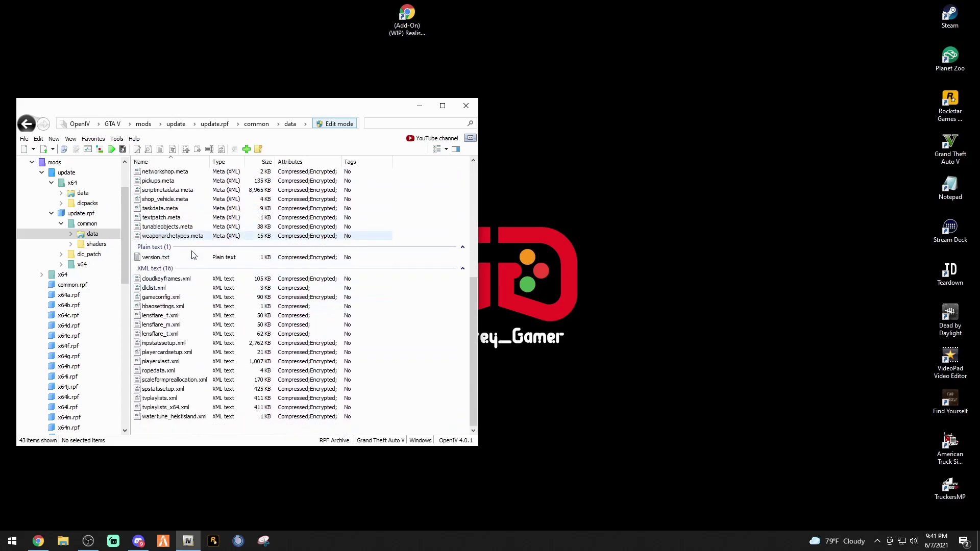
{"action": "right_click", "coordinate": [159, 292]}
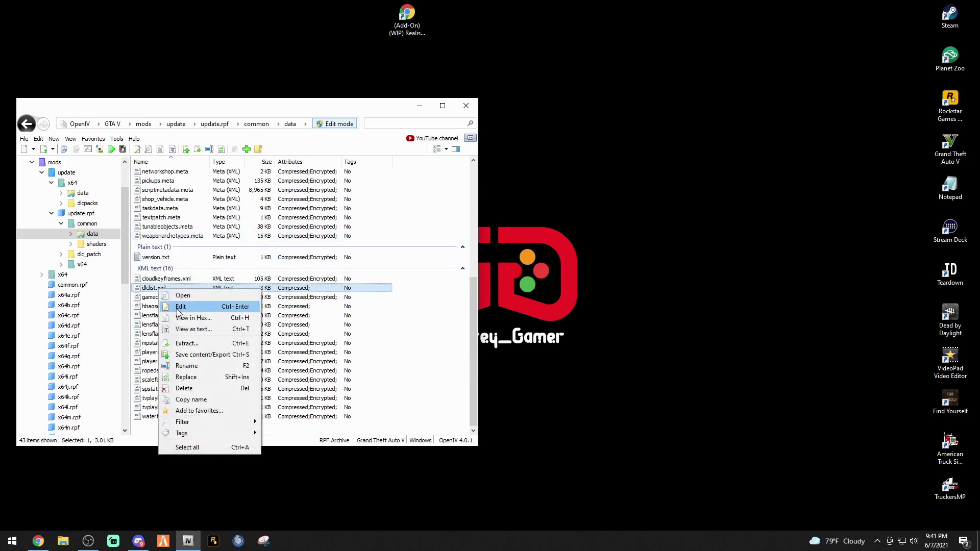
{"action": "left_click", "coordinate": [178, 309]}
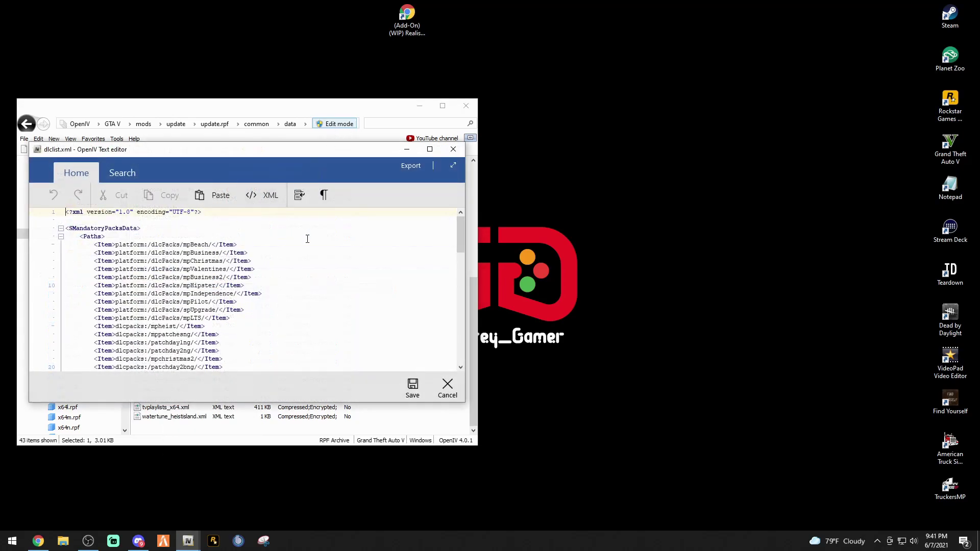
Add an empty line below the jdmrims entry at the end of the Paths list in dlclist.xml
{"action": "left_click_drag", "start_coordinate": [458, 225], "coordinate": [457, 350]}
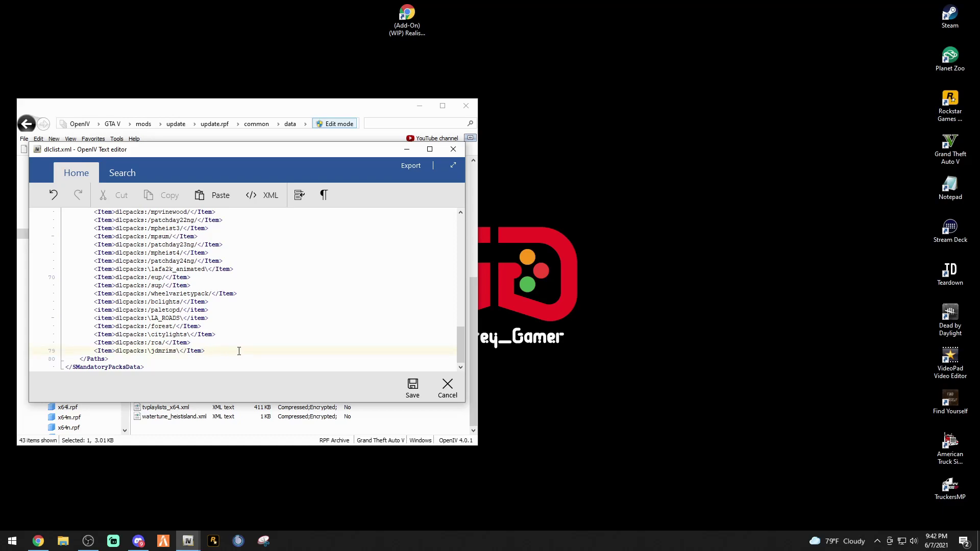
{"action": "key", "text": "Return"}
{"action": "scroll", "coordinate": [227, 302], "scroll_direction": "down", "scroll_amount": 1}
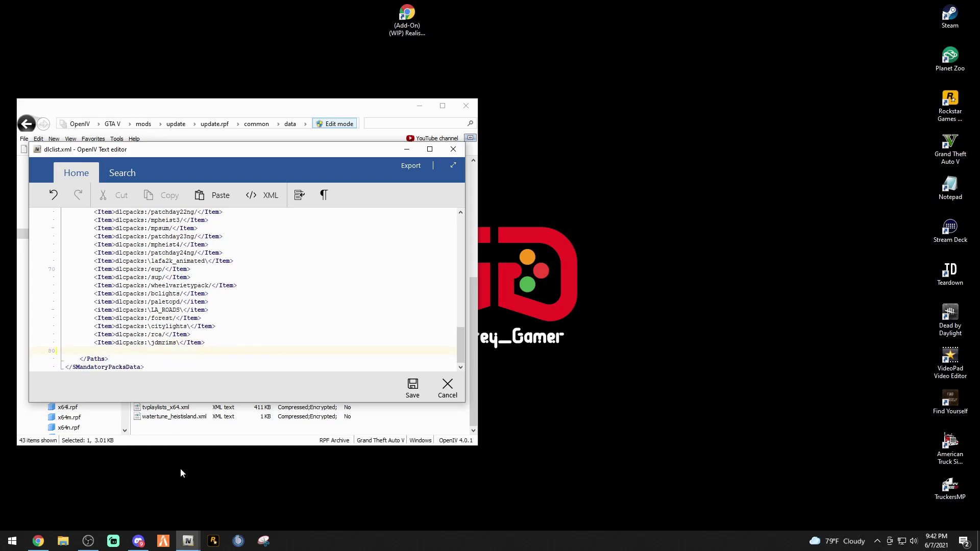
Switch to MIF.html in Google Chrome, try to select the <Item>dlcpacks:/Streetlights/</Item> line under Installation, and close the browser
{"action": "left_click", "coordinate": [38, 540]}
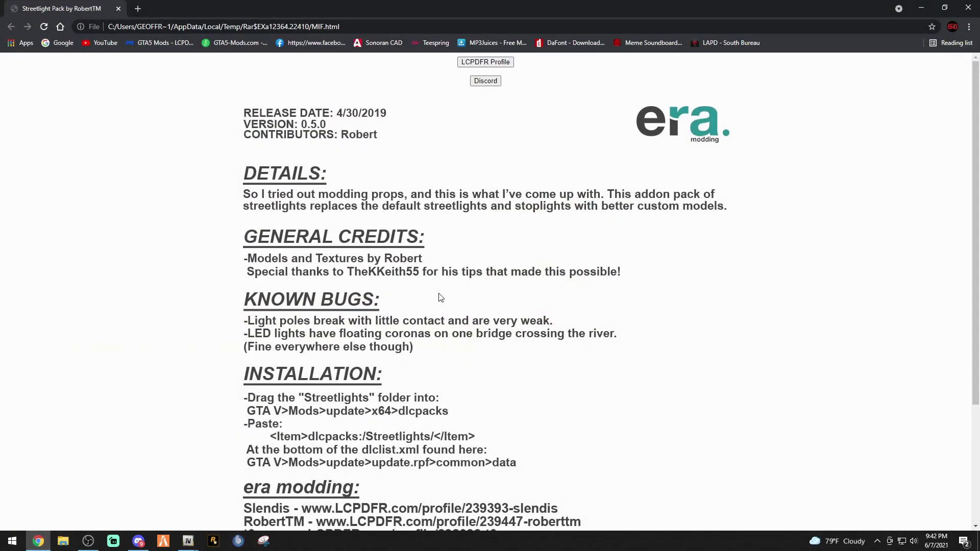
{"action": "scroll", "coordinate": [399, 307], "scroll_direction": "down", "scroll_amount": 3}
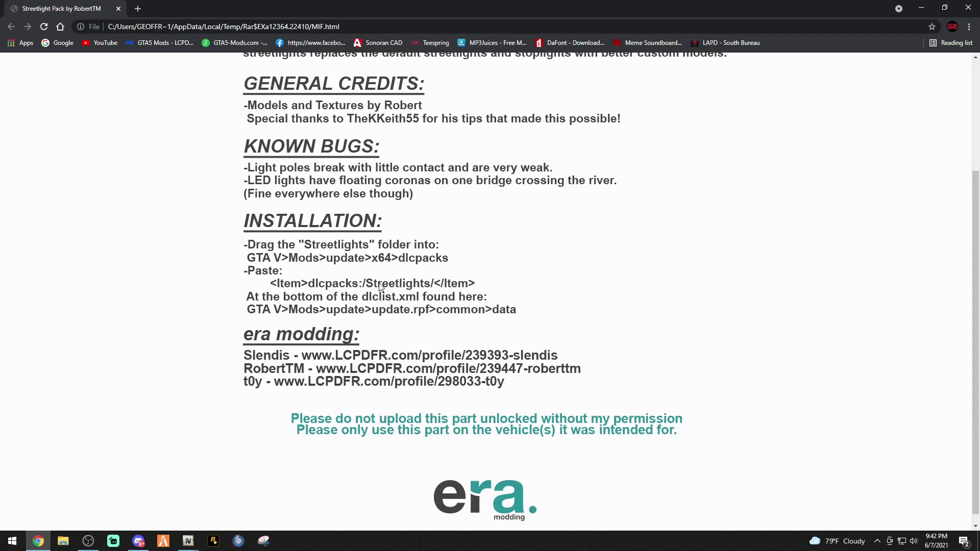
{"action": "left_click_drag", "start_coordinate": [265, 284], "coordinate": [270, 289]}
{"action": "left_click_drag", "start_coordinate": [526, 291], "coordinate": [475, 295]}
{"action": "left_click", "coordinate": [967, 10]}
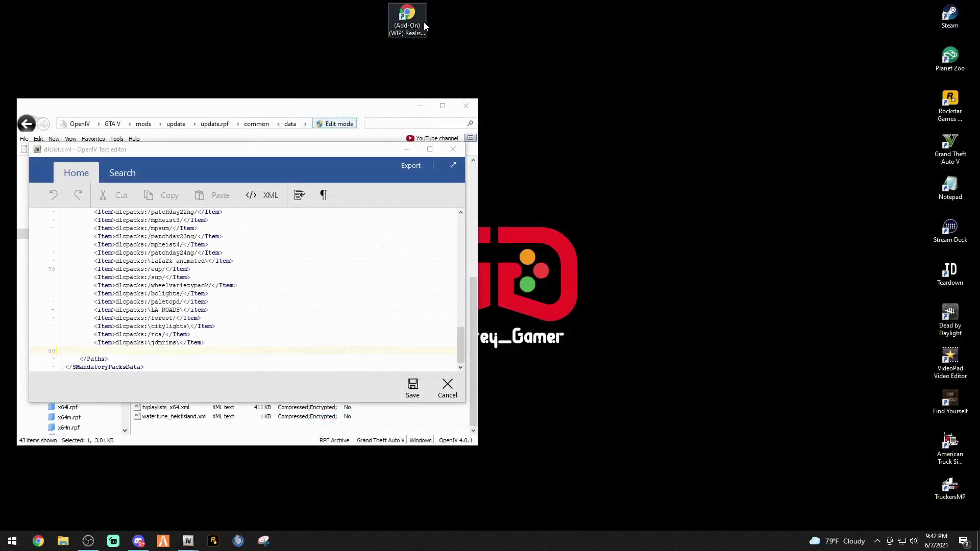
Open the mod's LCPDFR download page from the desktop, check the dlclist entry in its installation instructions, and close the browser
{"action": "double_click", "coordinate": [422, 24]}
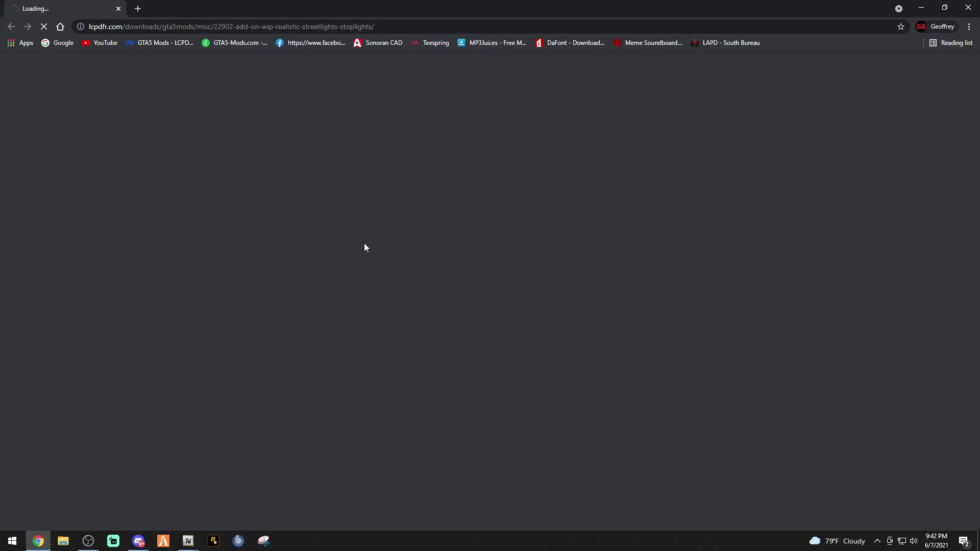
{"action": "scroll", "coordinate": [303, 271], "scroll_direction": "down", "scroll_amount": 10}
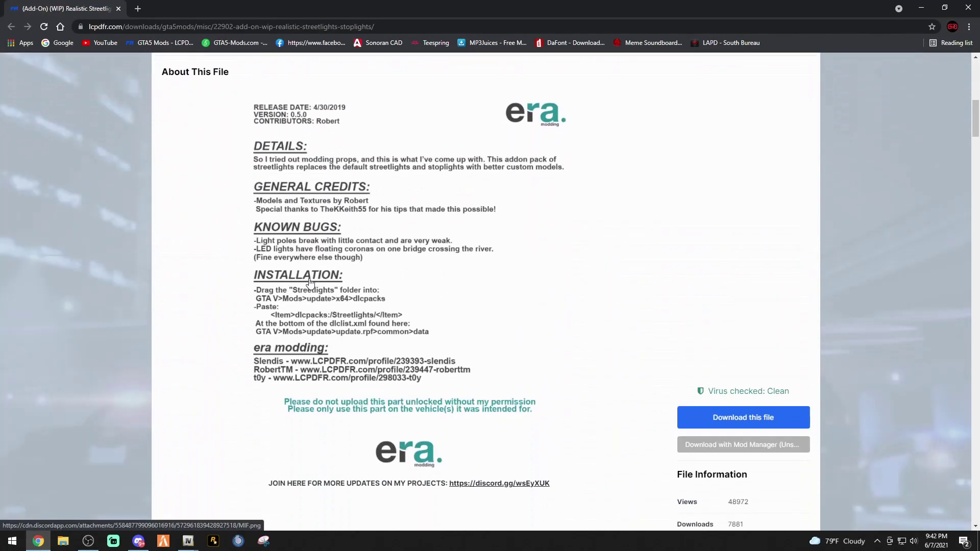
{"action": "left_click_drag", "start_coordinate": [268, 323], "coordinate": [357, 301]}
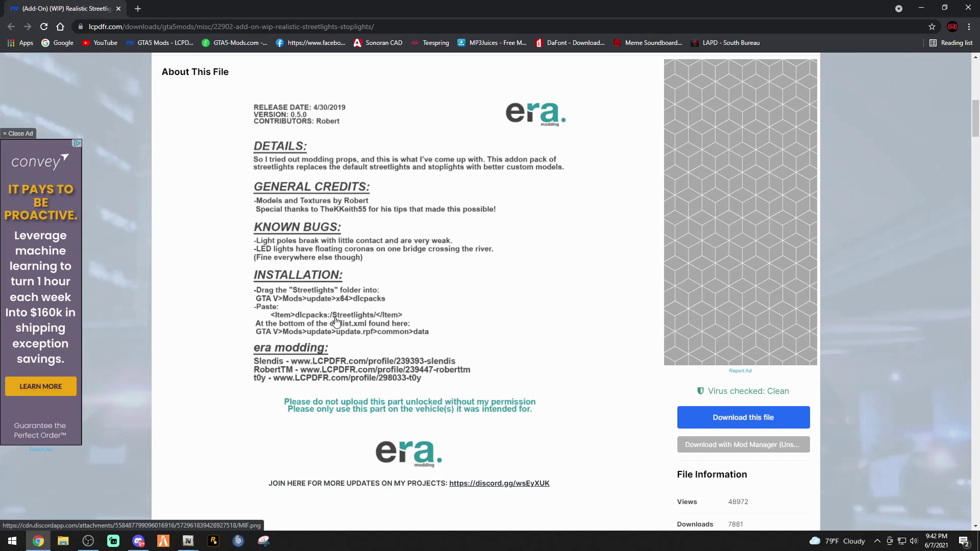
{"action": "left_click", "coordinate": [975, 7]}
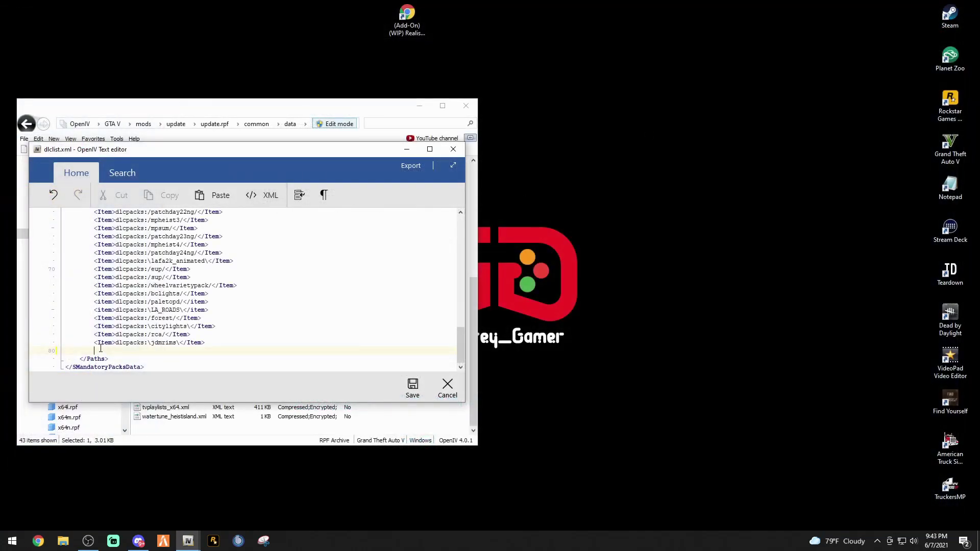
Copy the <Item>dlcpacks:\jdmrims\</Item> entry and paste it onto the empty line below it in dlclist.xml
{"action": "key", "text": "shift+Home"}
{"action": "left_click_drag", "start_coordinate": [205, 342], "coordinate": [97, 345]}
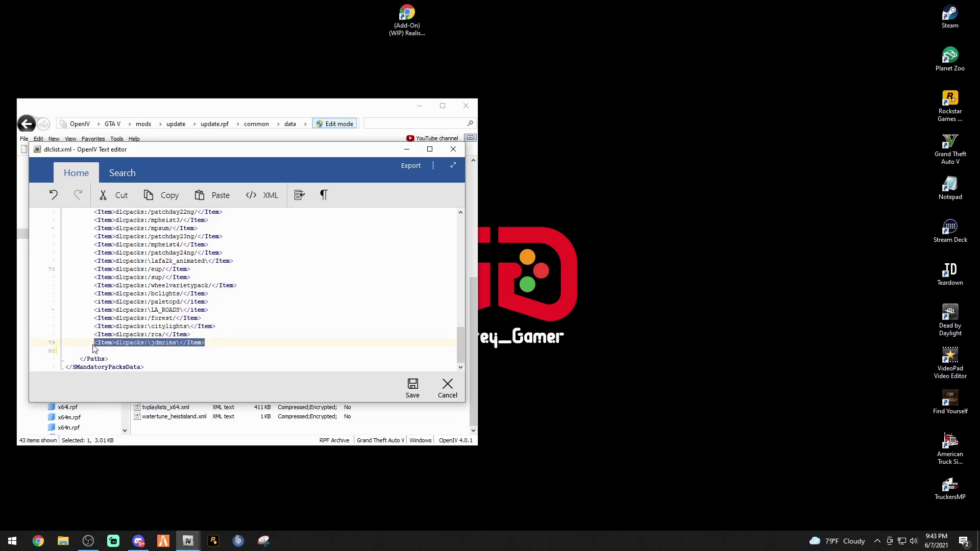
{"action": "right_click", "coordinate": [182, 343]}
{"action": "left_click", "coordinate": [203, 360]}
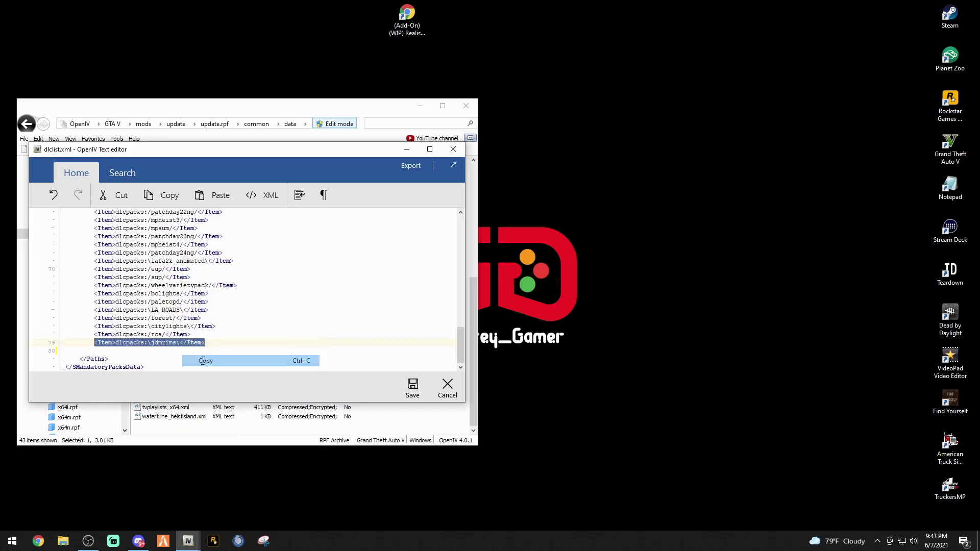
{"action": "left_click", "coordinate": [114, 352]}
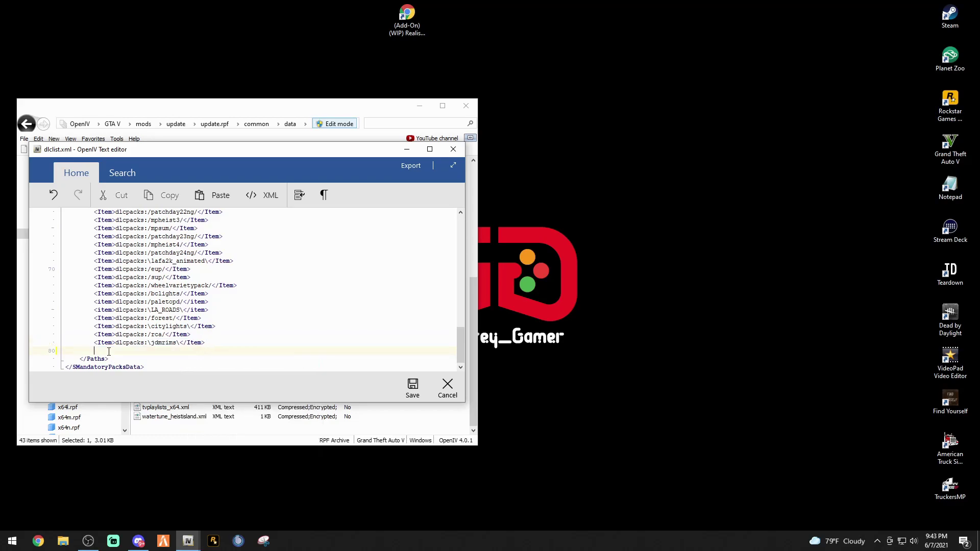
{"action": "right_click", "coordinate": [113, 354]}
{"action": "left_click", "coordinate": [141, 378]}
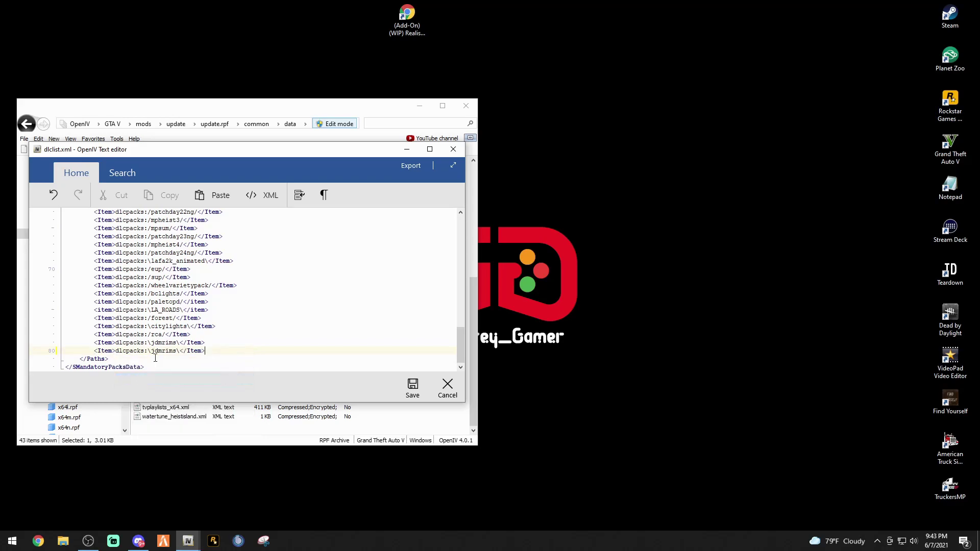